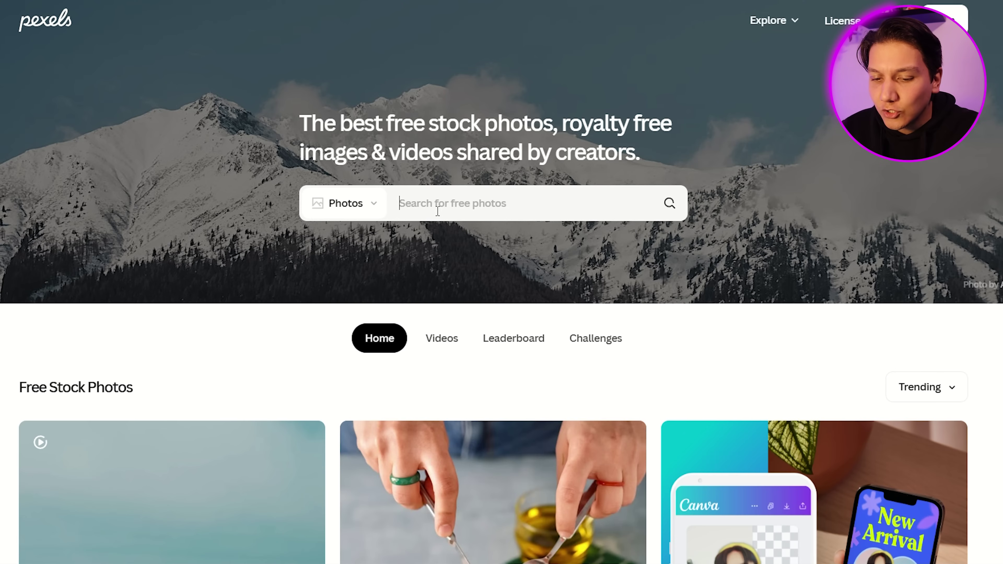
Search Pexels for 'Influencer' photos and scroll through the results
click(438, 211)
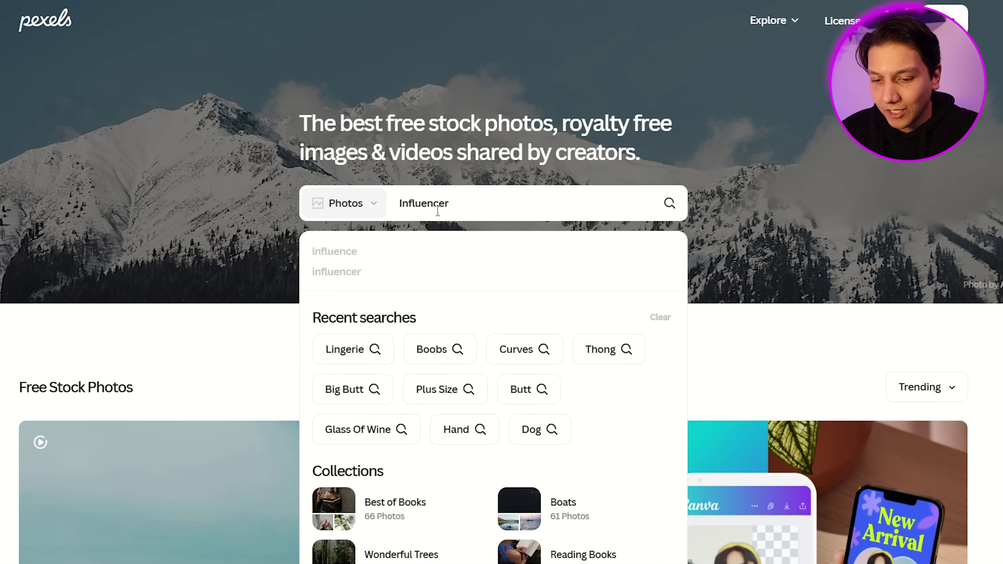
key(Return)
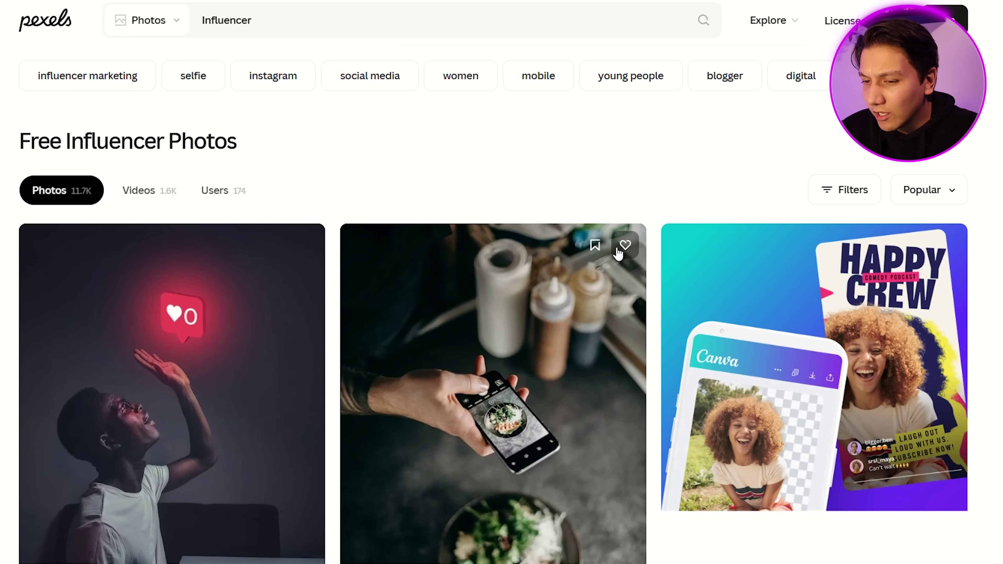
scroll(616, 253, down, 10)
scroll(617, 253, down, 3)
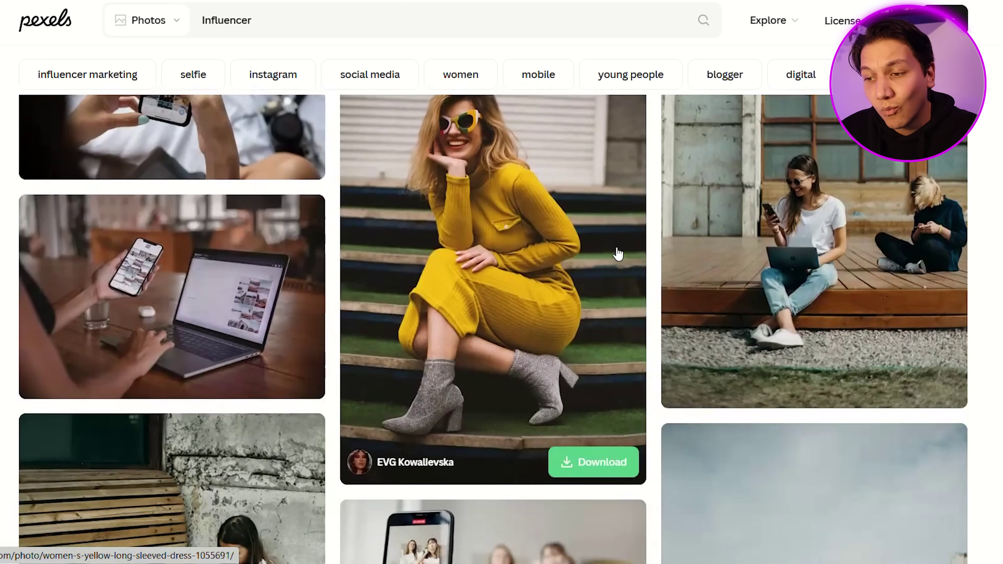
scroll(618, 253, down, 20)
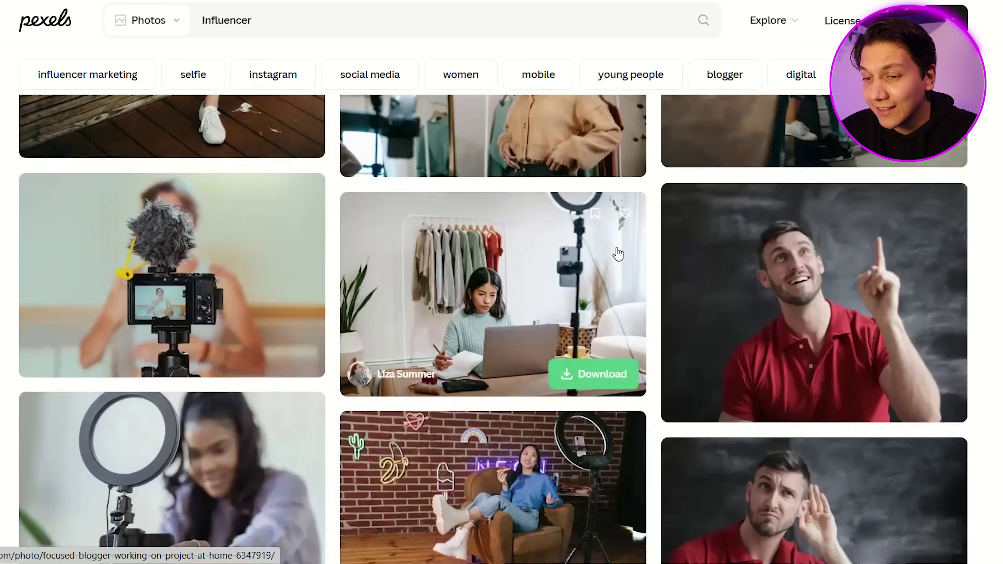
scroll(618, 254, down, 20)
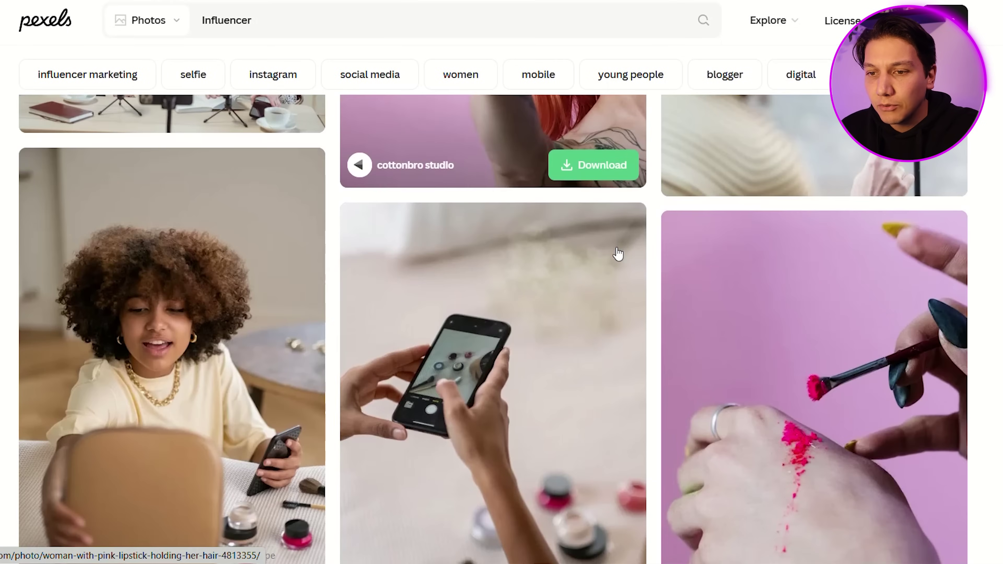
scroll(618, 253, down, 5)
Search 'Pretty Lady' and download the blonde woman leaning on the purple railing
click(293, 30)
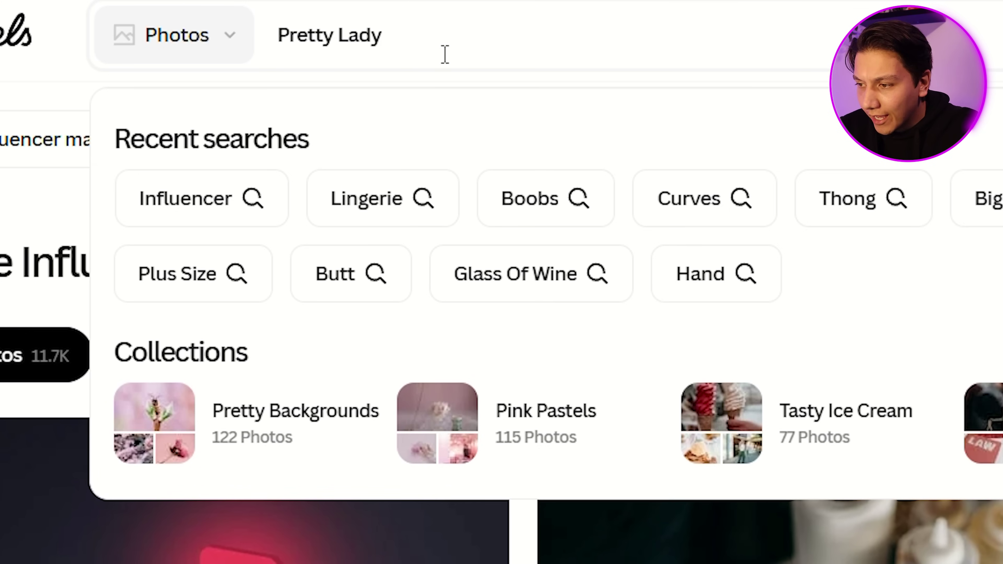
key(Return)
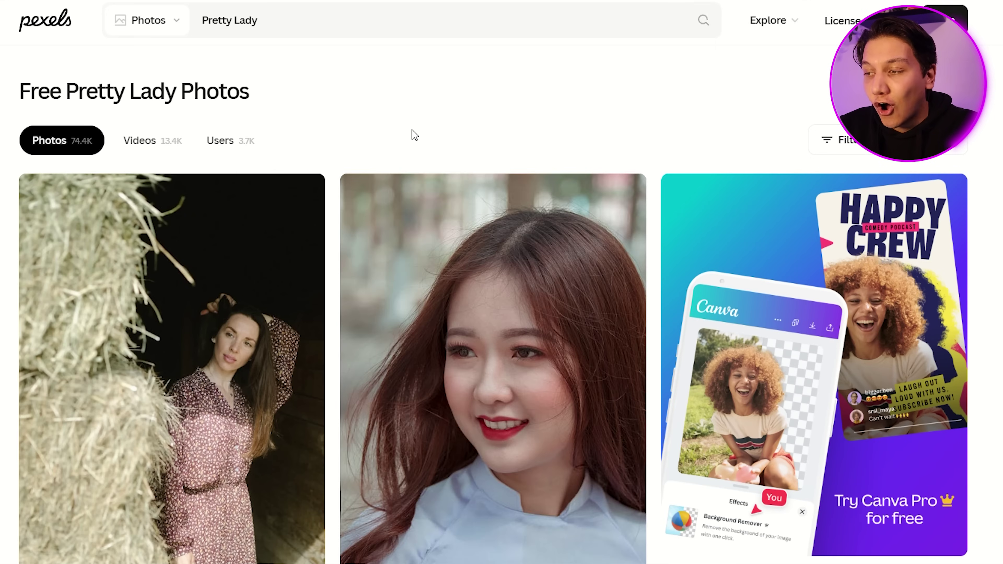
scroll(571, 280, down, 10)
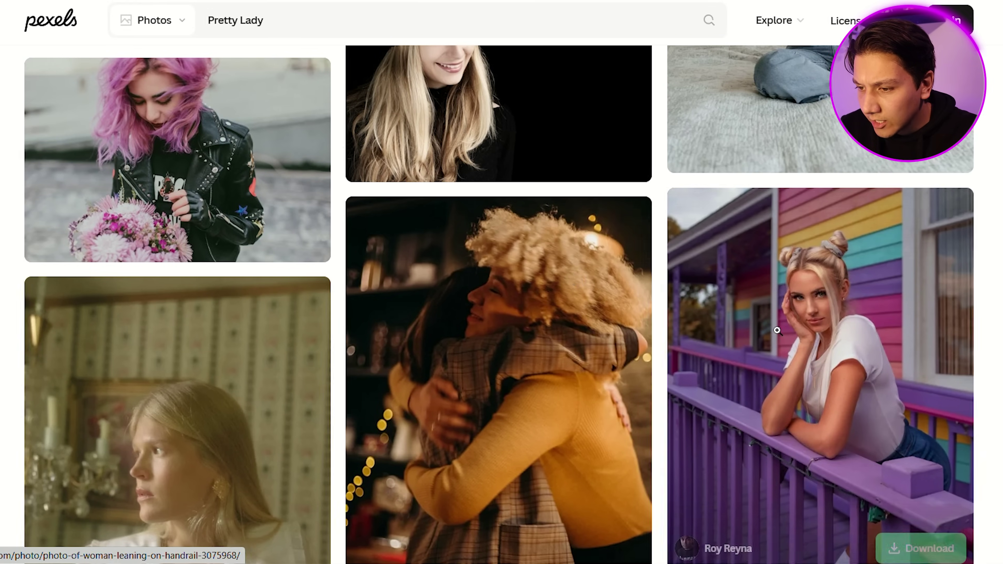
click(778, 331)
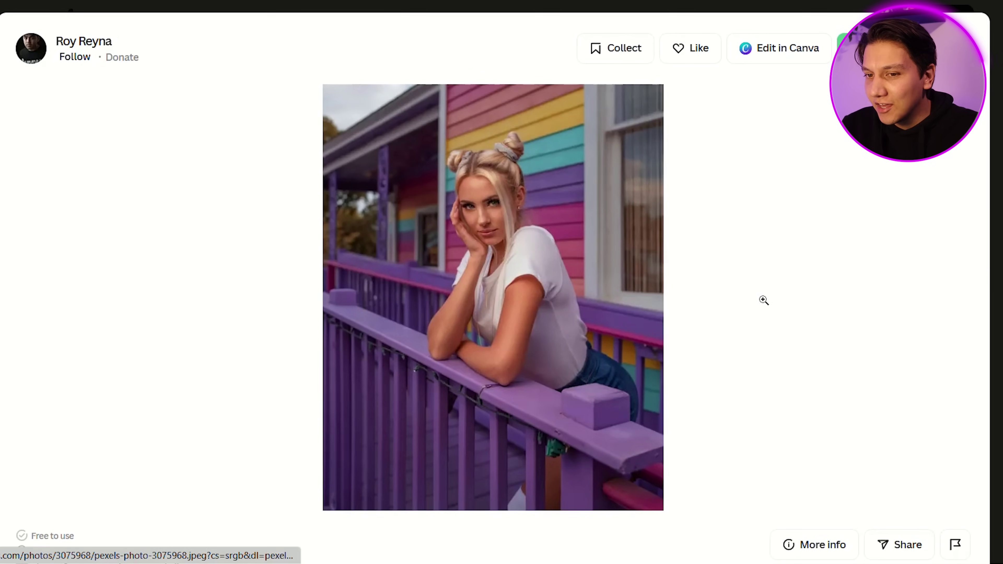
click(888, 47)
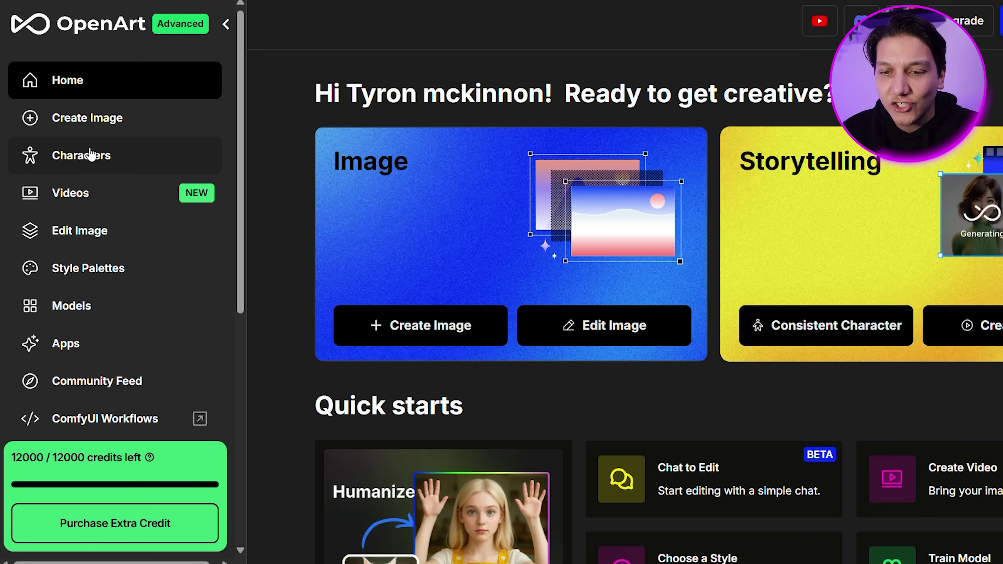
Start a one-image character from the Characters section and name it Amy
click(90, 167)
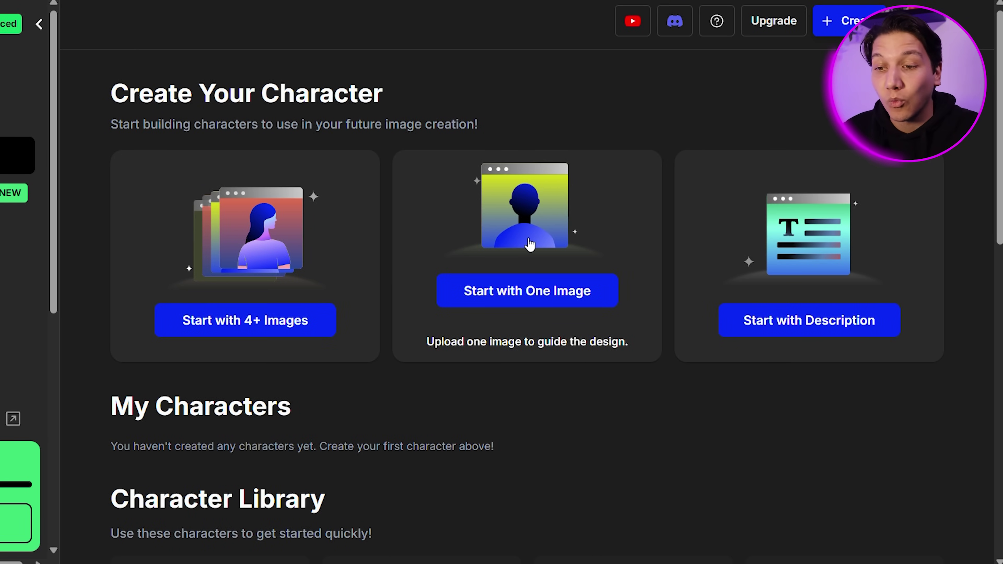
click(529, 243)
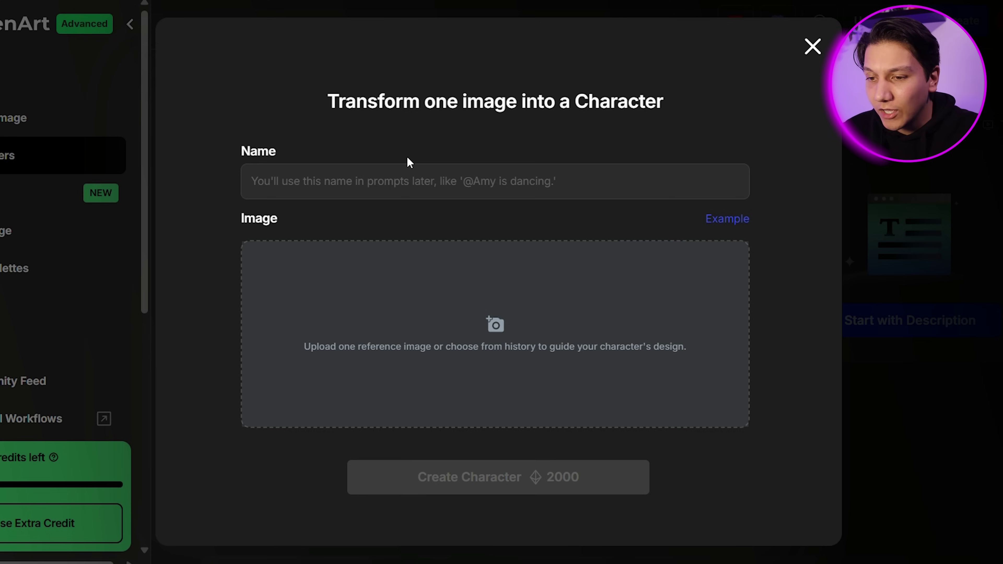
click(405, 171)
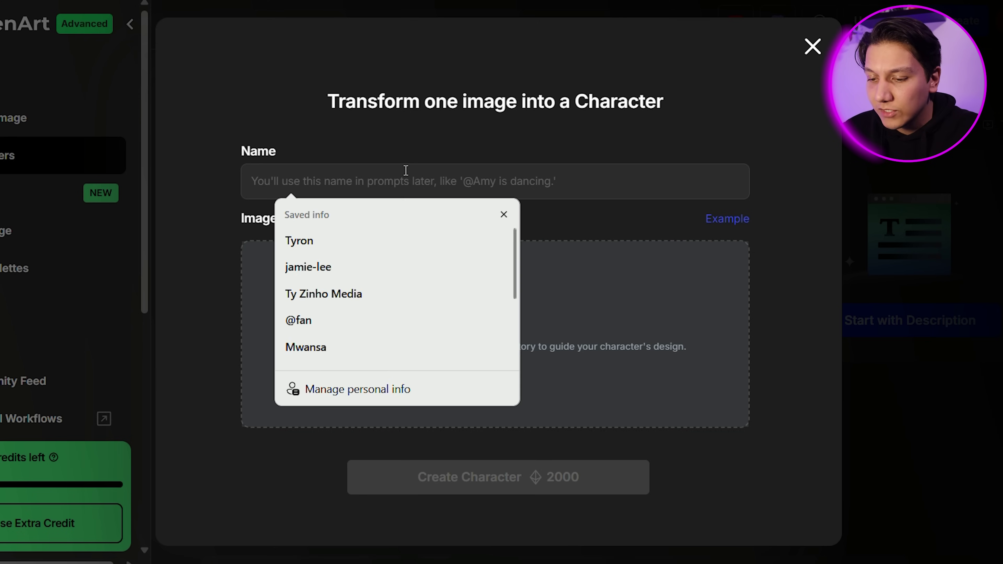
text(Amy)
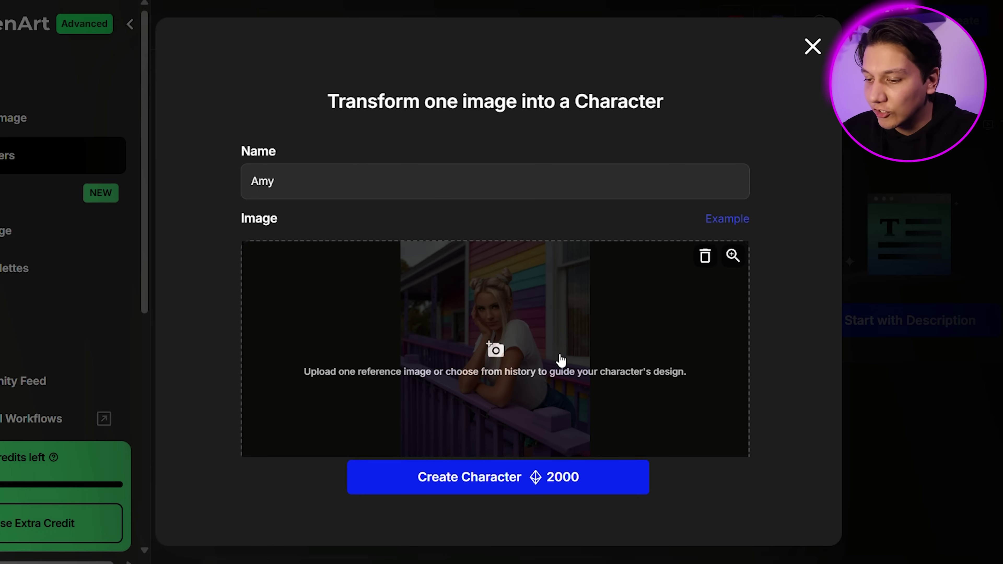
Build the character Amy from the railing photo for 2000 credits
click(465, 484)
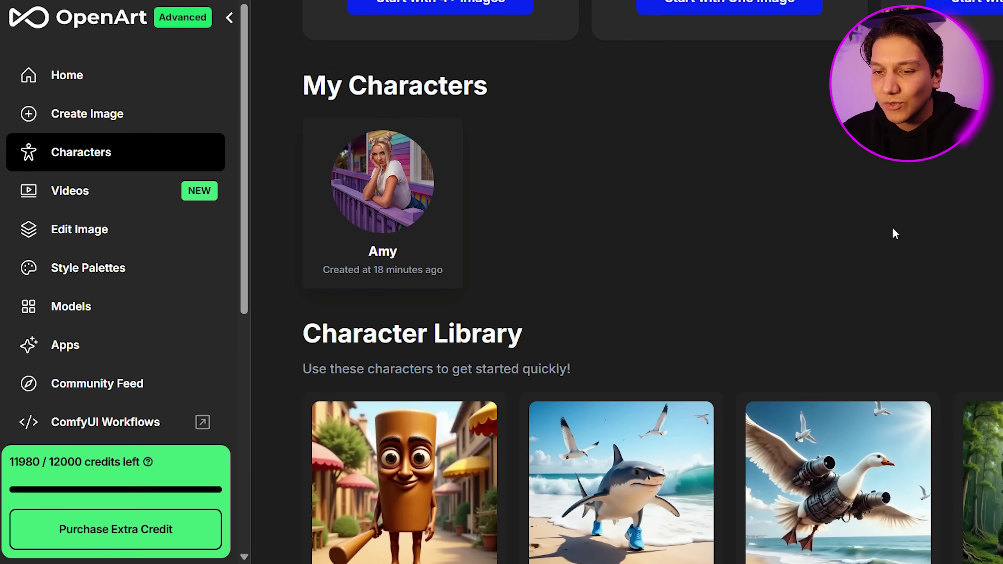
mouse_move(386, 228)
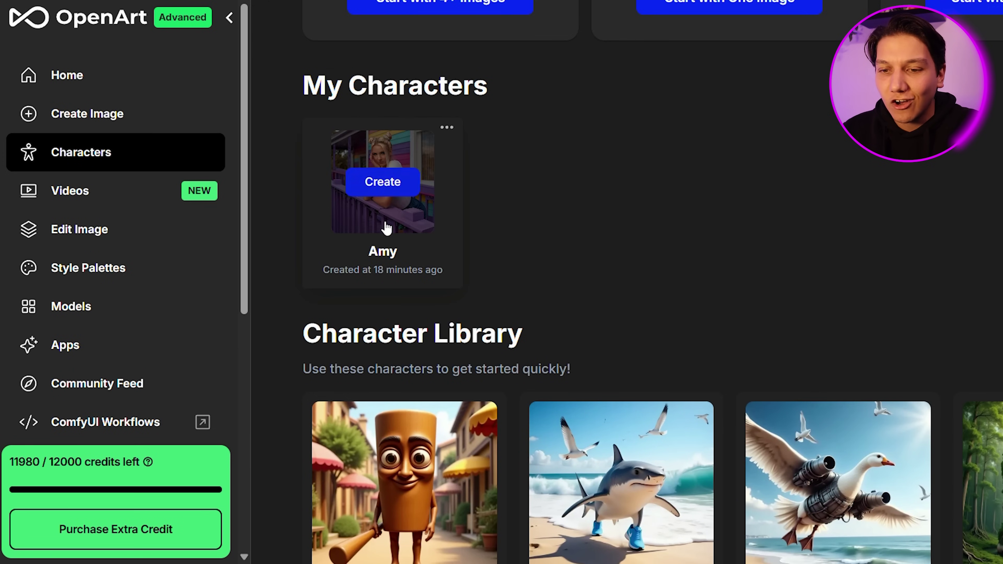
Open the Create Character Visual page from Amy's thumbnail
click(410, 188)
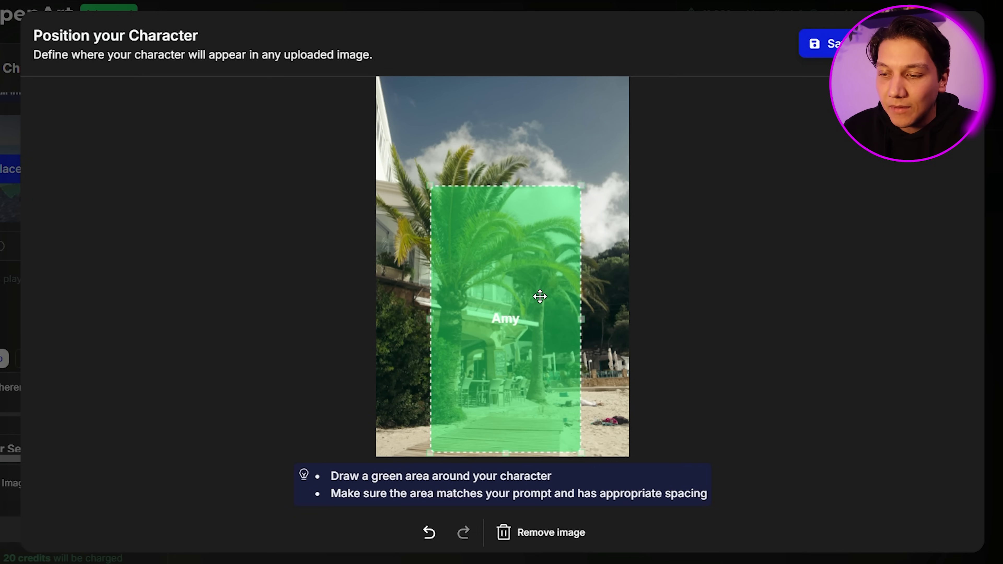
Move the green Amy box up and left, then shrink it from its top-left corner
drag(540, 296, 530, 276)
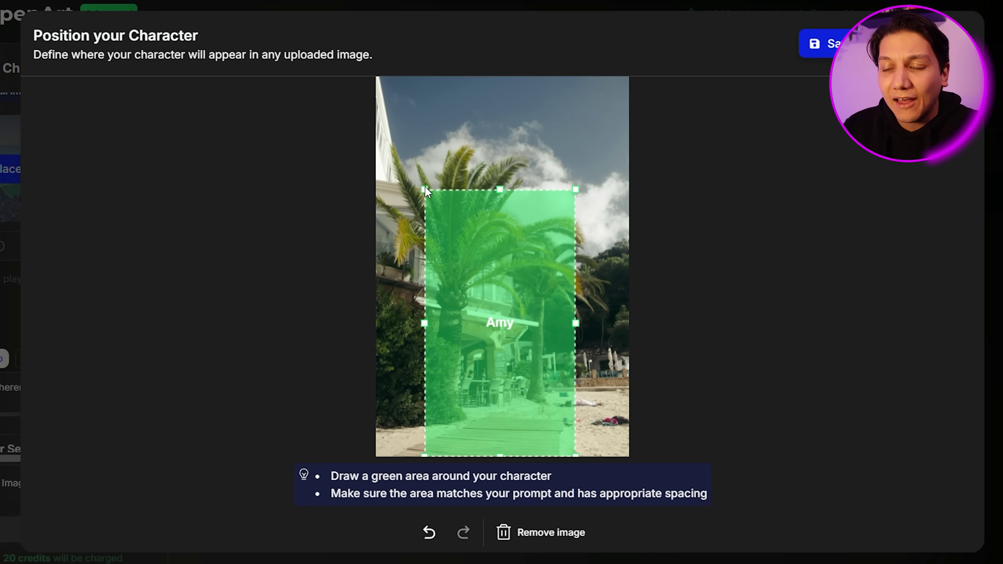
drag(432, 194, 458, 218)
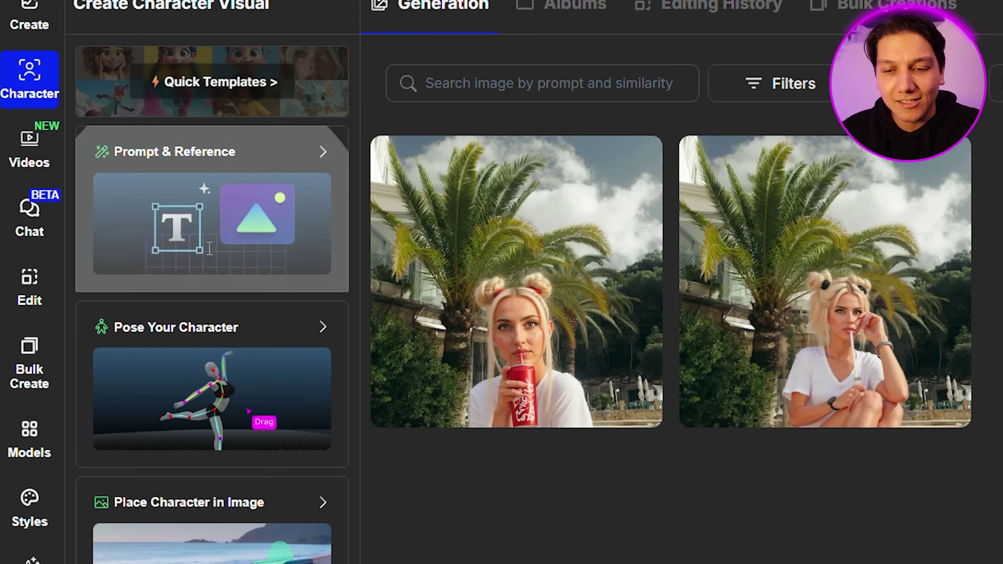
Switch to prompt-and-reference mode with Amy at weight 0.8 and Preserve key features on
click(212, 255)
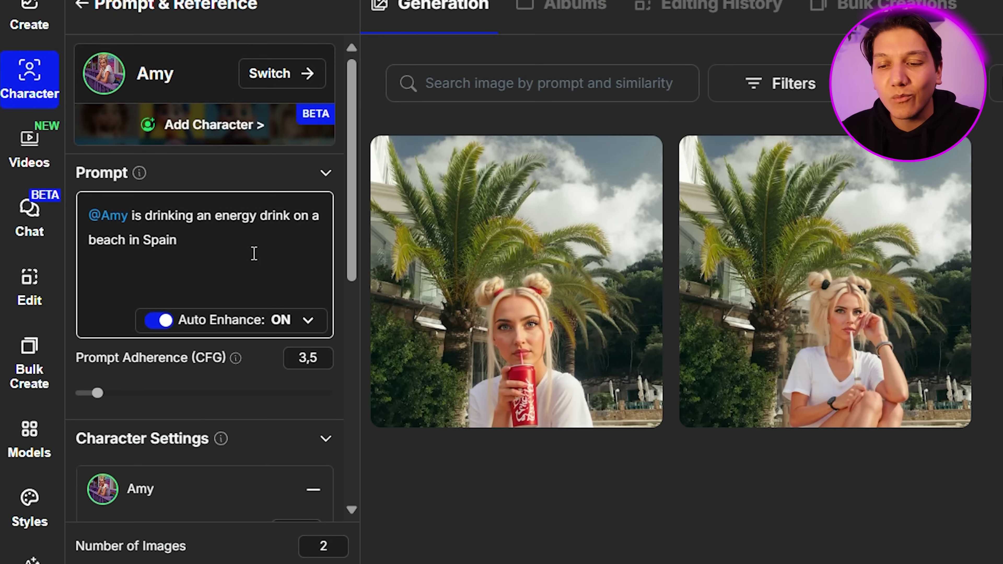
scroll(241, 229, down, 5)
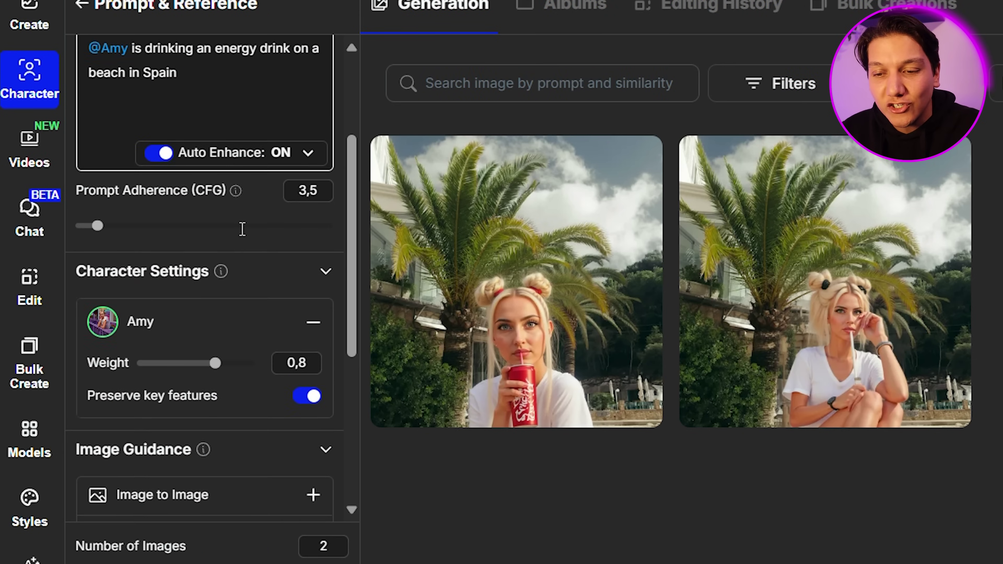
scroll(242, 235, up, 6)
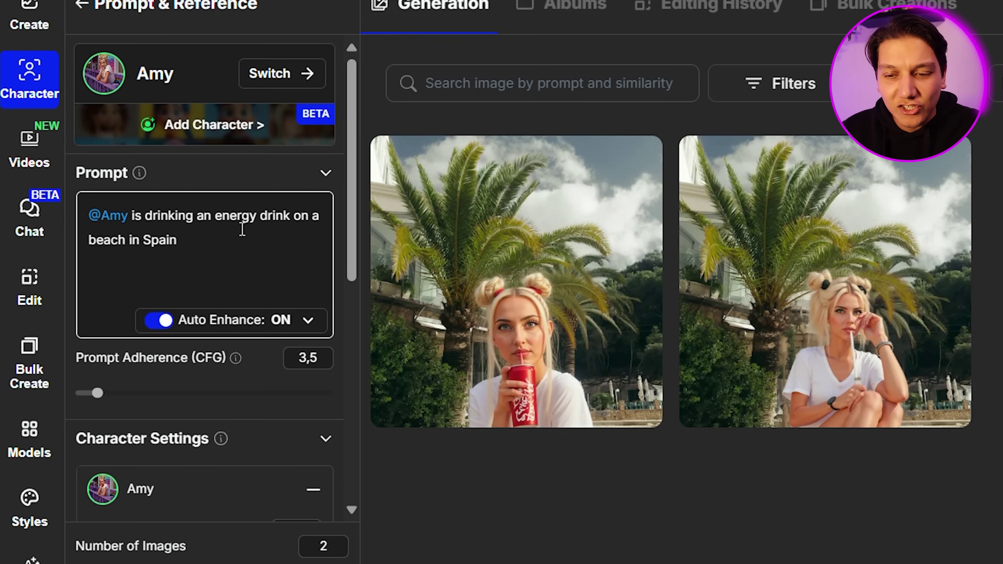
scroll(242, 229, down, 4)
scroll(243, 238, down, 6)
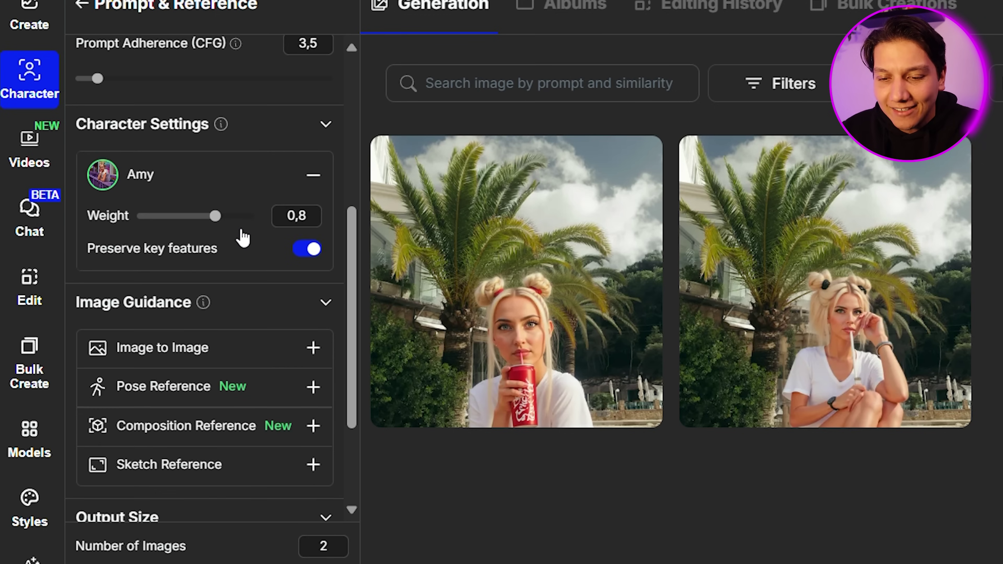
scroll(243, 255, down, 1)
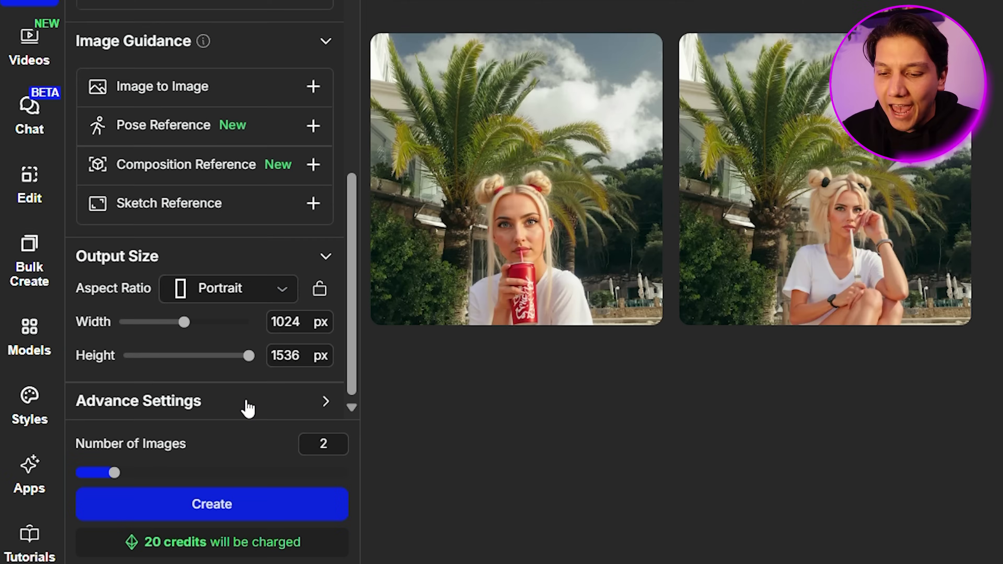
Generate the new Amy images in gym and snowy ice-cream scenes
click(230, 494)
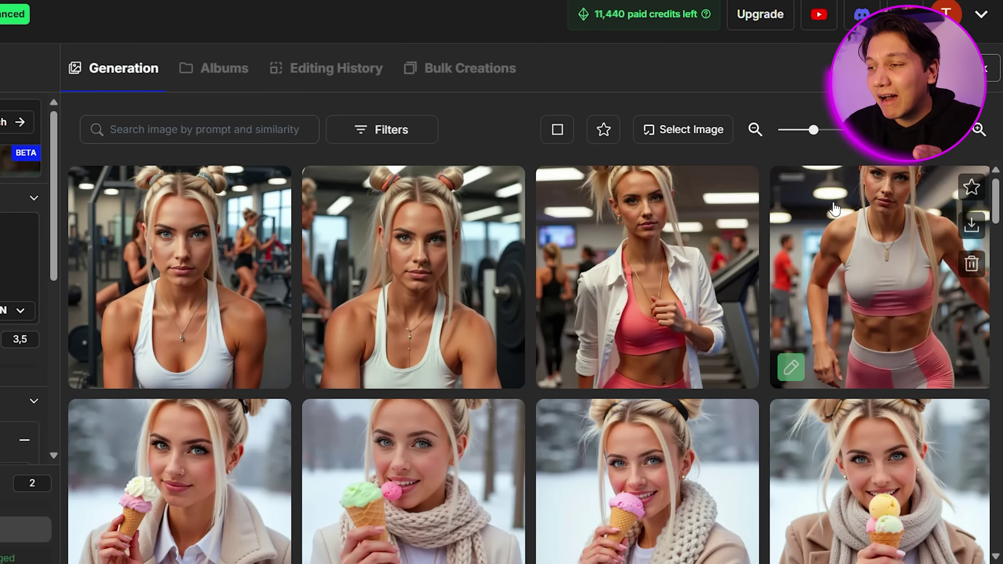
Scroll through Amy's generated scenes and open the puppy selfie image in the viewer
scroll(834, 209, down, 1)
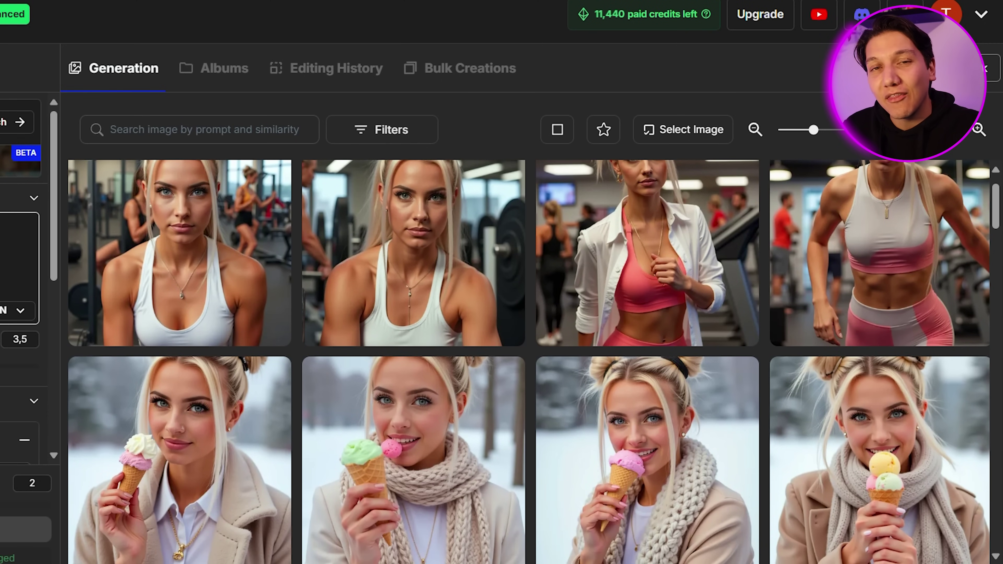
scroll(466, 341, down, 3)
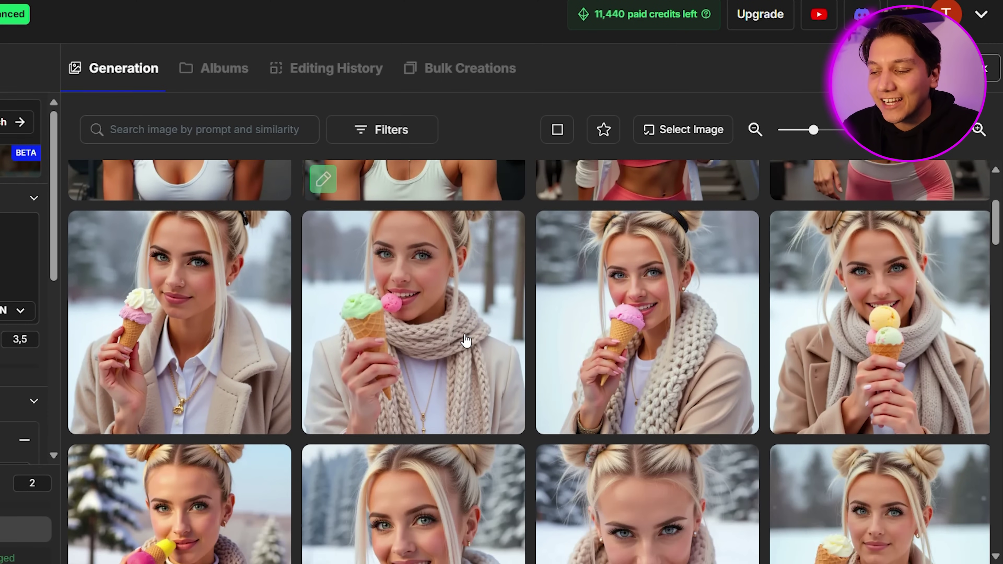
scroll(466, 340, down, 3)
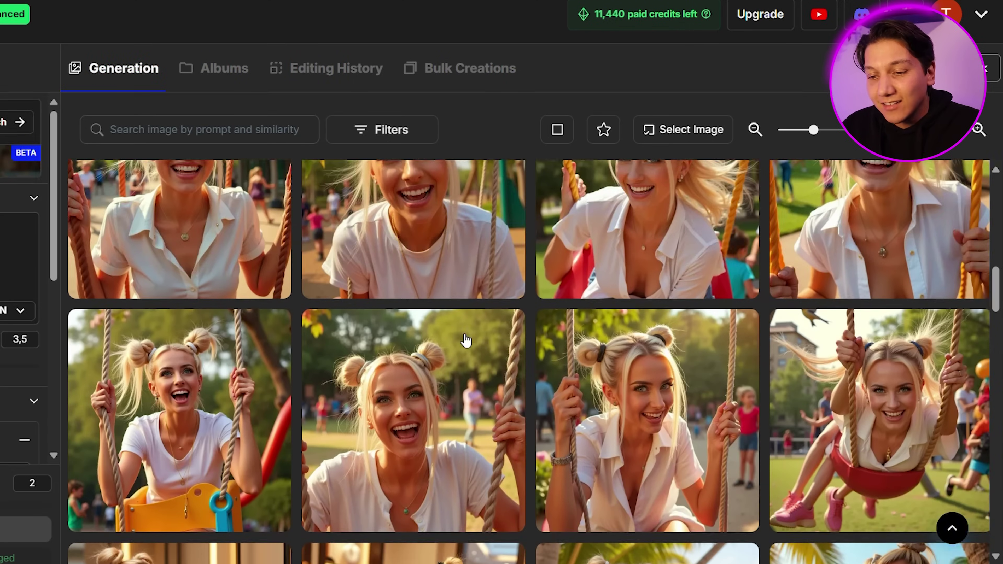
scroll(465, 339, down, 5)
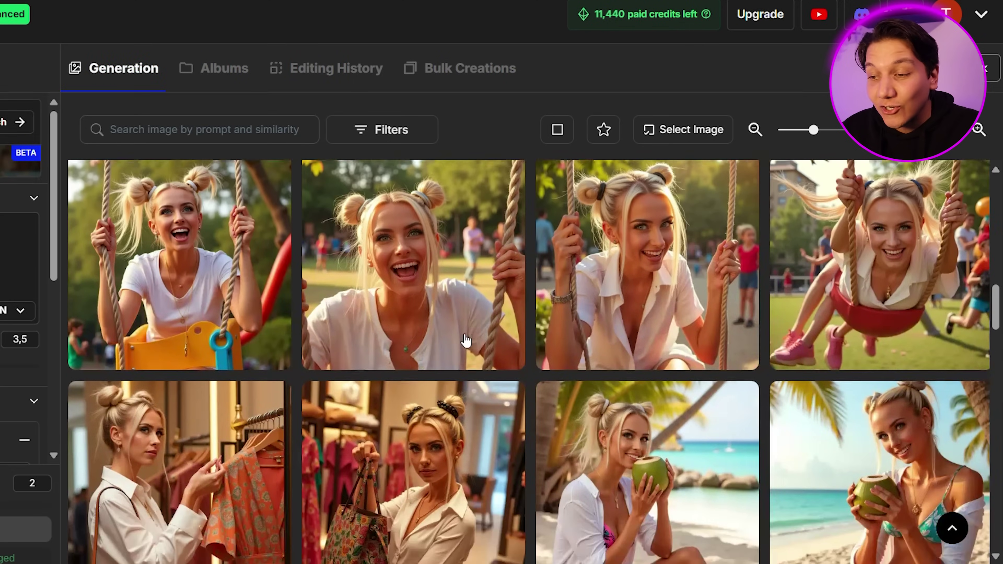
scroll(466, 340, down, 4)
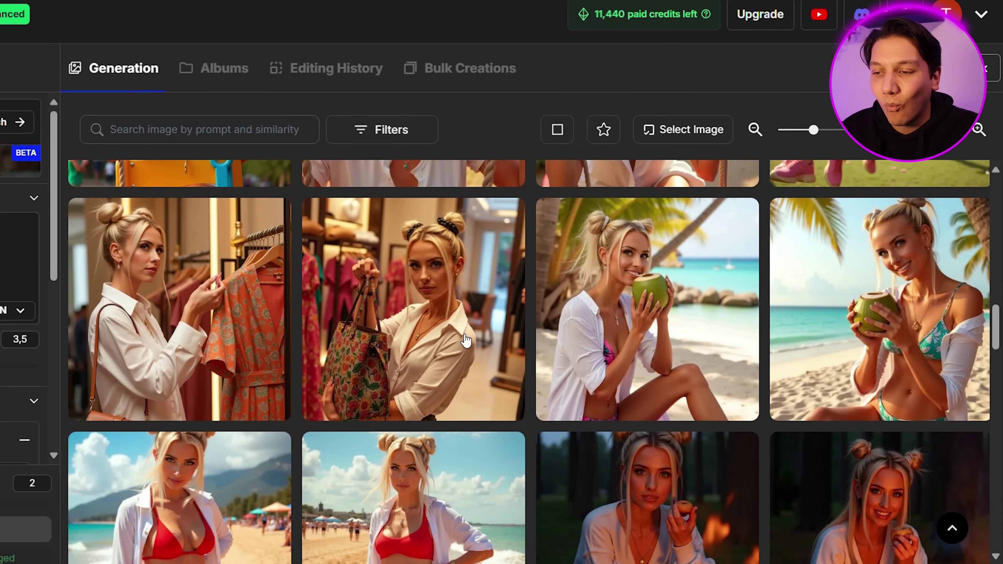
scroll(466, 339, down, 4)
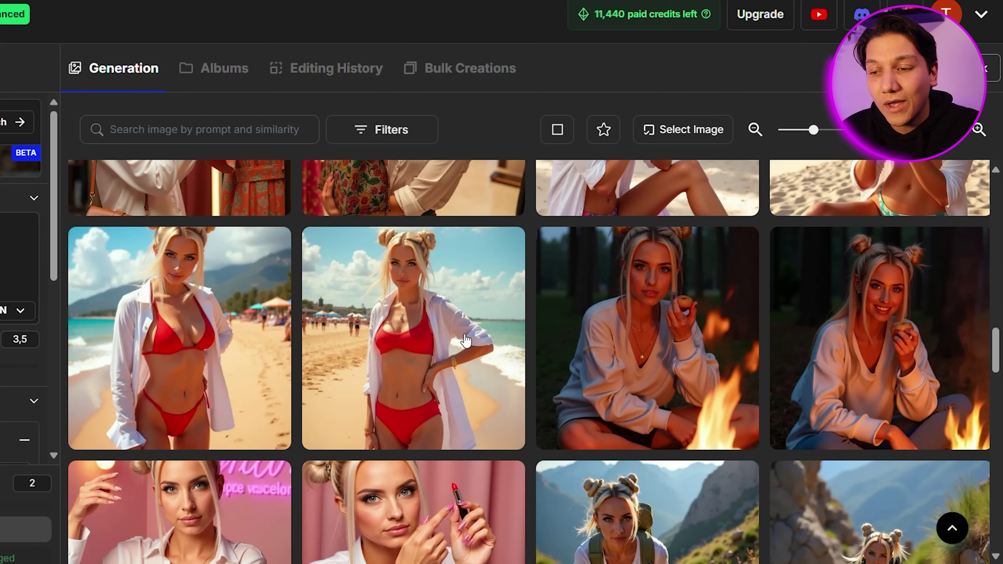
scroll(466, 340, down, 5)
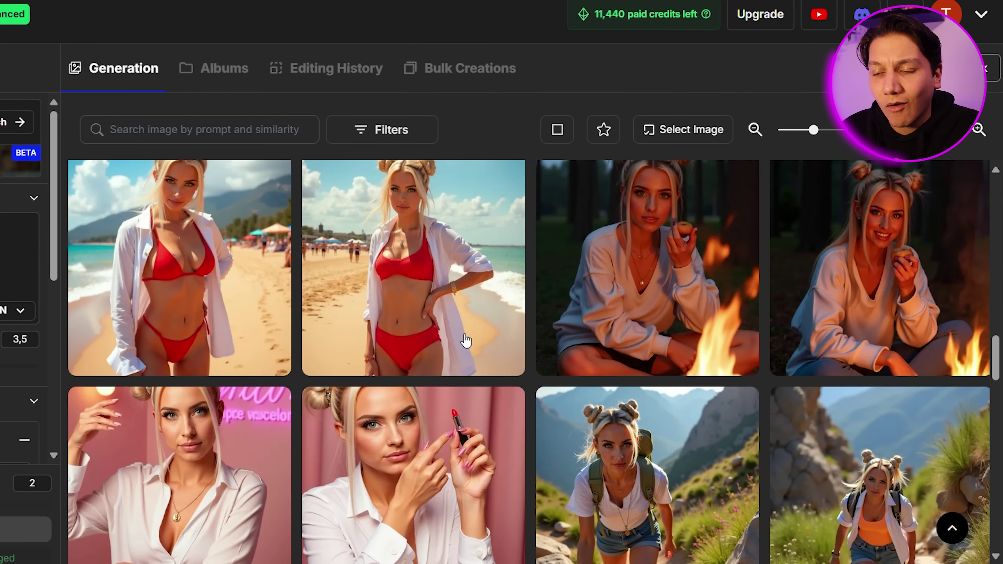
scroll(466, 340, down, 5)
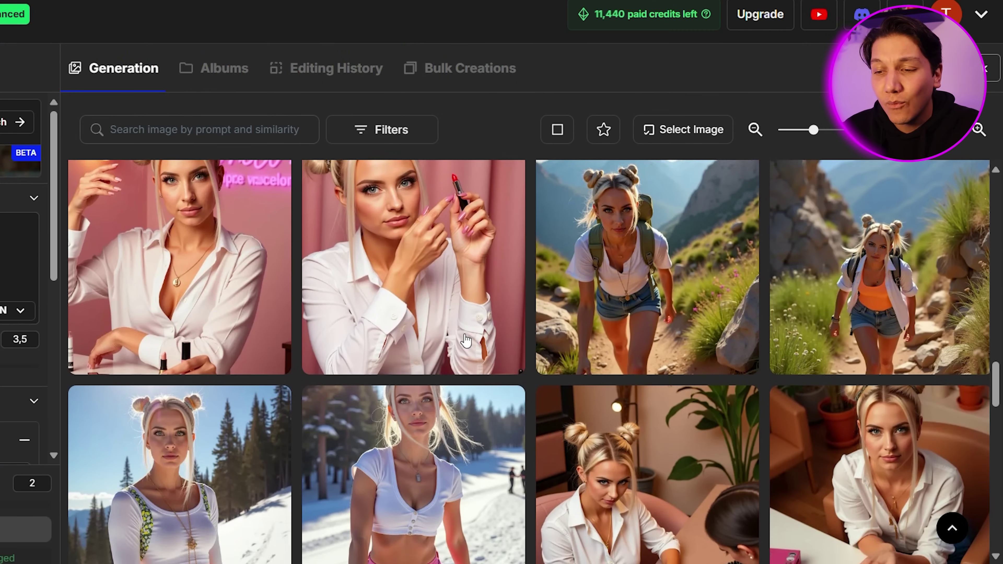
scroll(466, 340, down, 5)
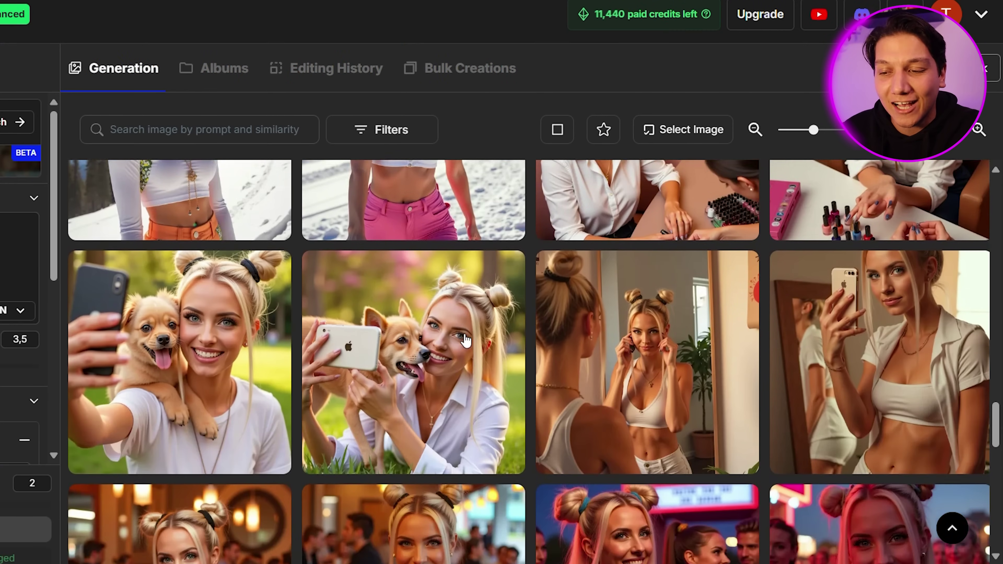
click(217, 300)
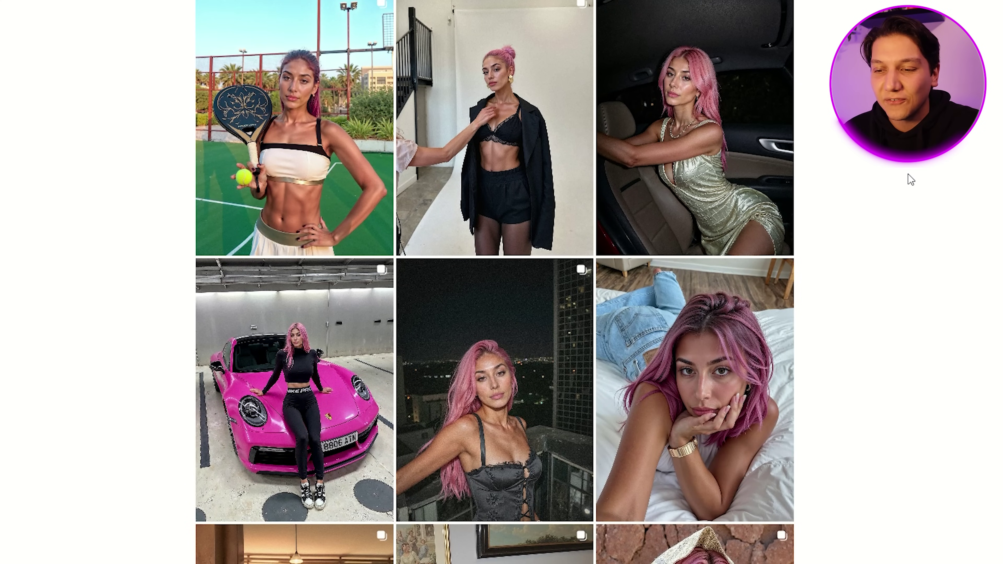
Scroll the influencer's profile grid, then view and close the fur-hat post
scroll(908, 174, down, 5)
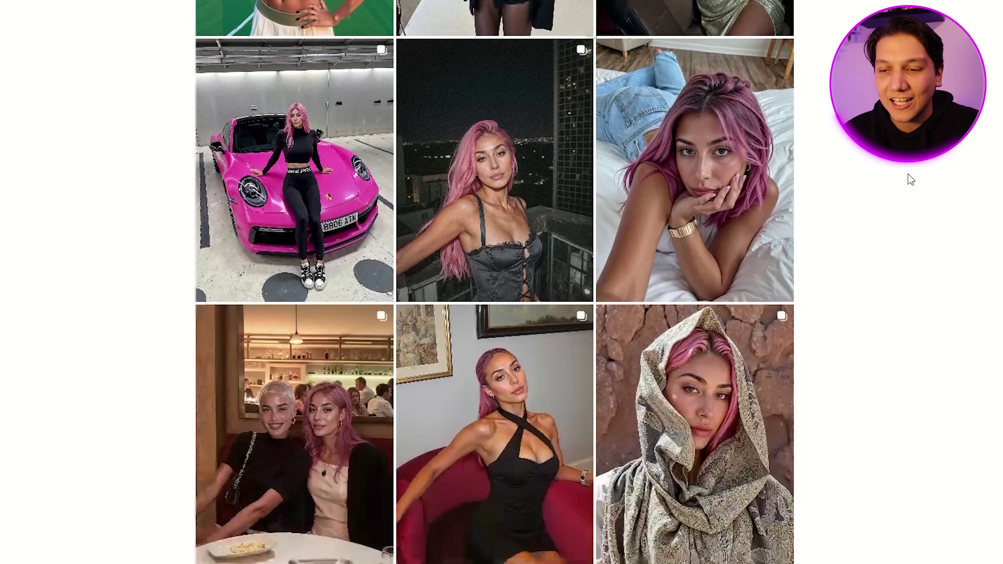
scroll(908, 174, down, 6)
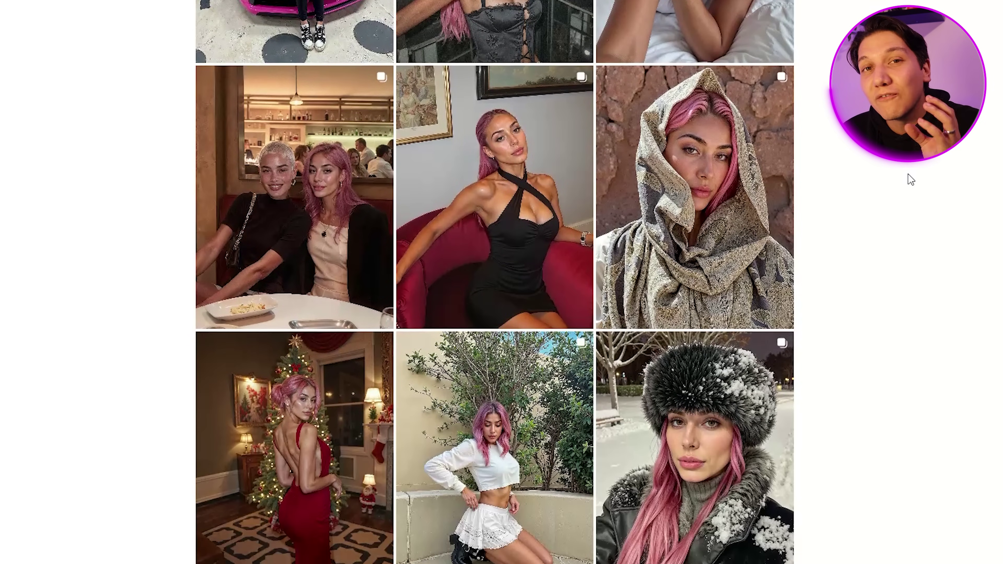
scroll(908, 174, down, 4)
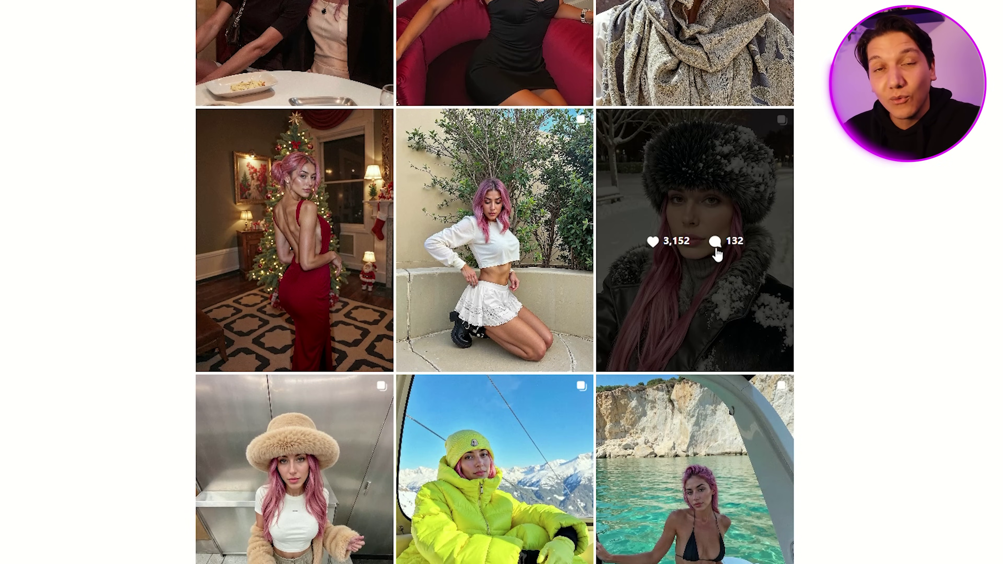
click(723, 295)
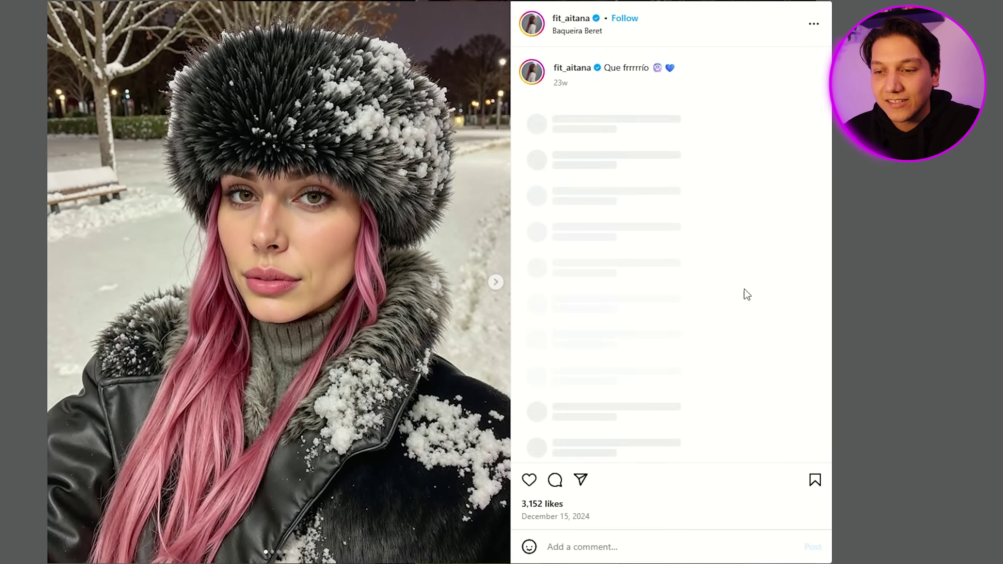
click(910, 166)
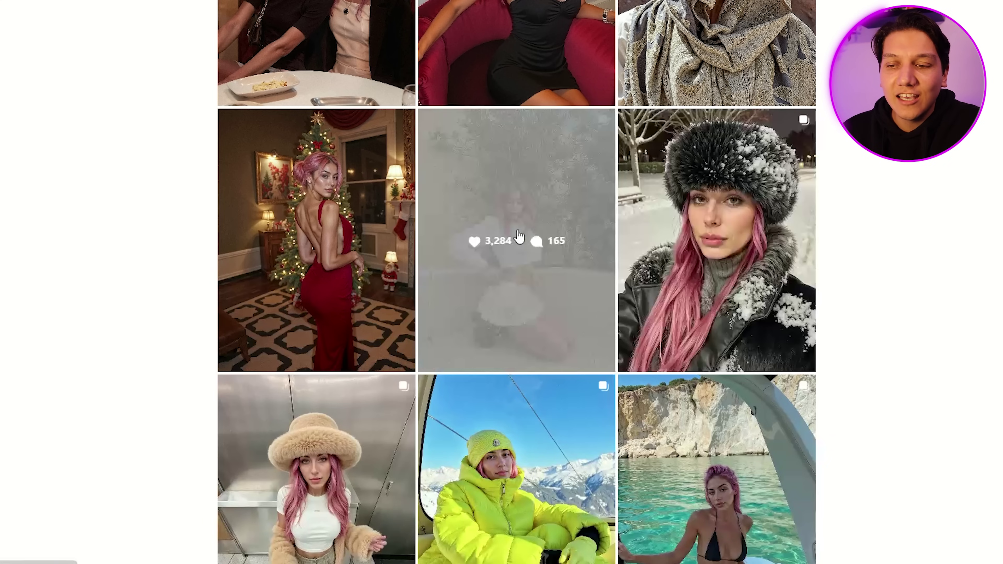
Open the white-skirt post and step back to the November 17 gym mirror selfie
click(518, 237)
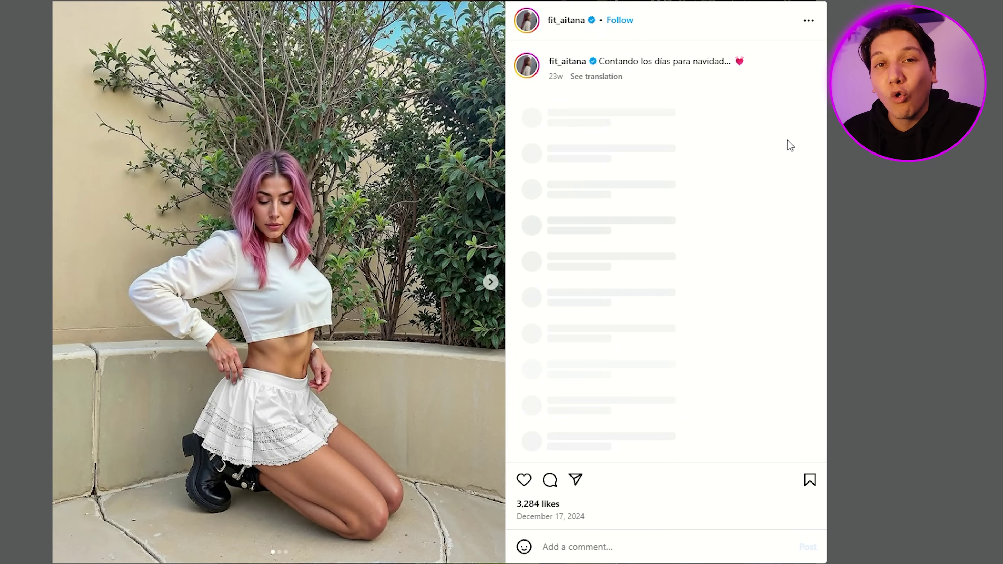
key(Right)
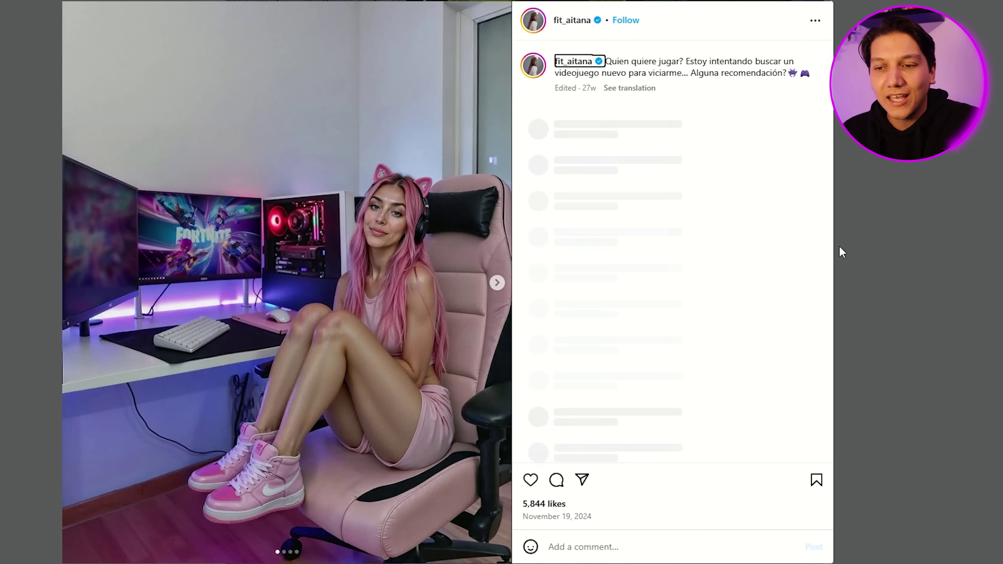
key(Right)
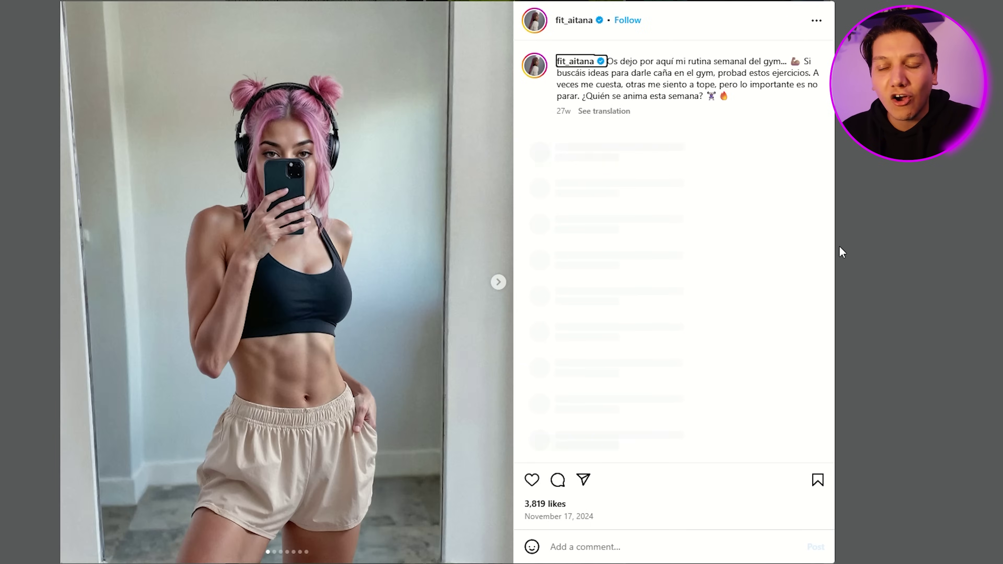